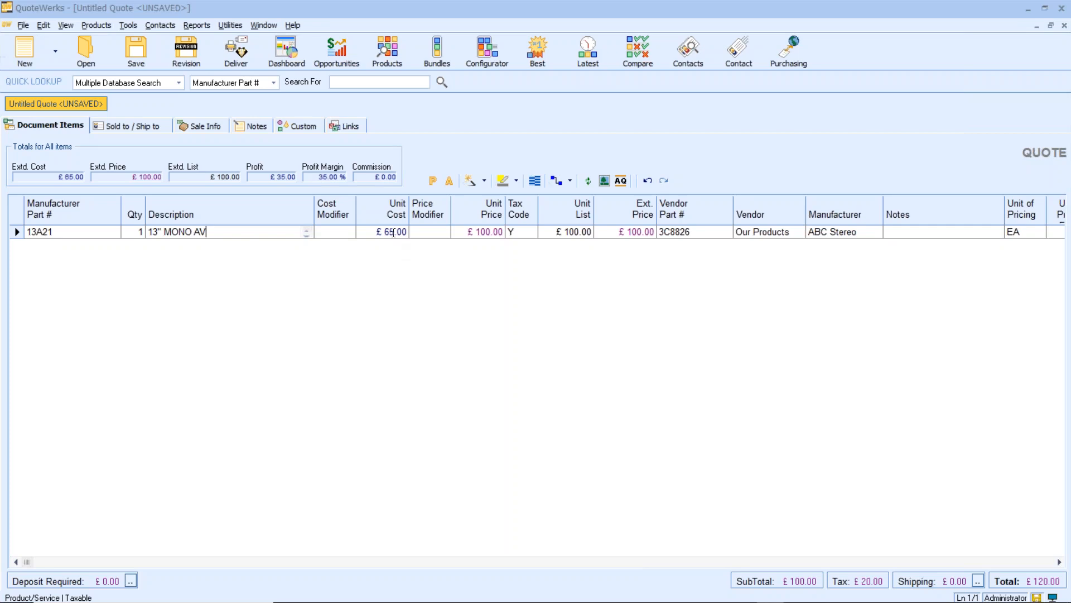
Decline saving the quote for Auto-Save and set the unit price of the 13" MONO AV item to £89
click(392, 233)
click(396, 250)
click(464, 231)
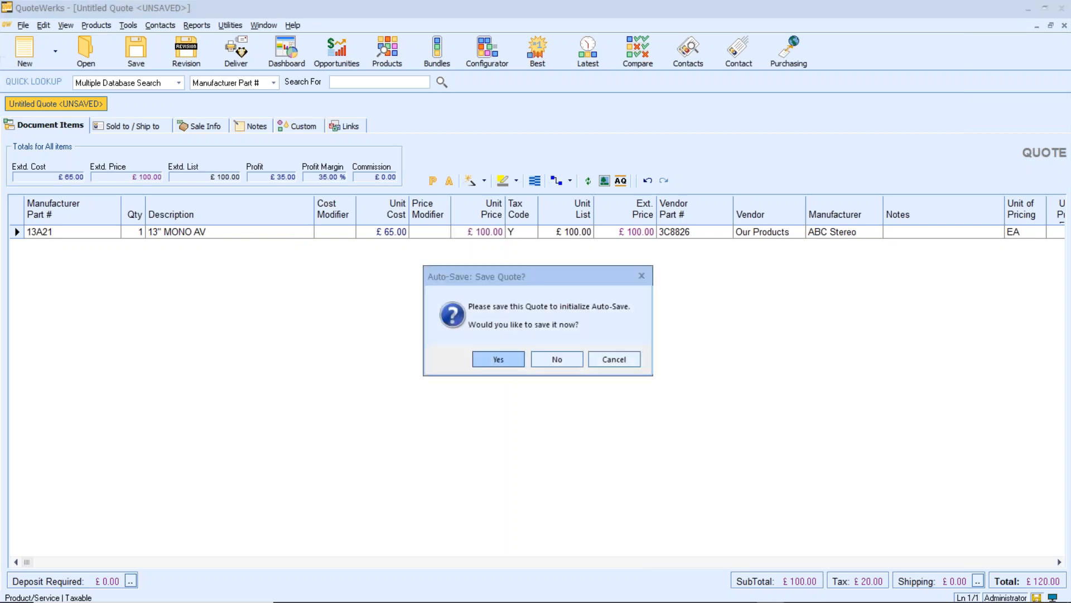
click(564, 360)
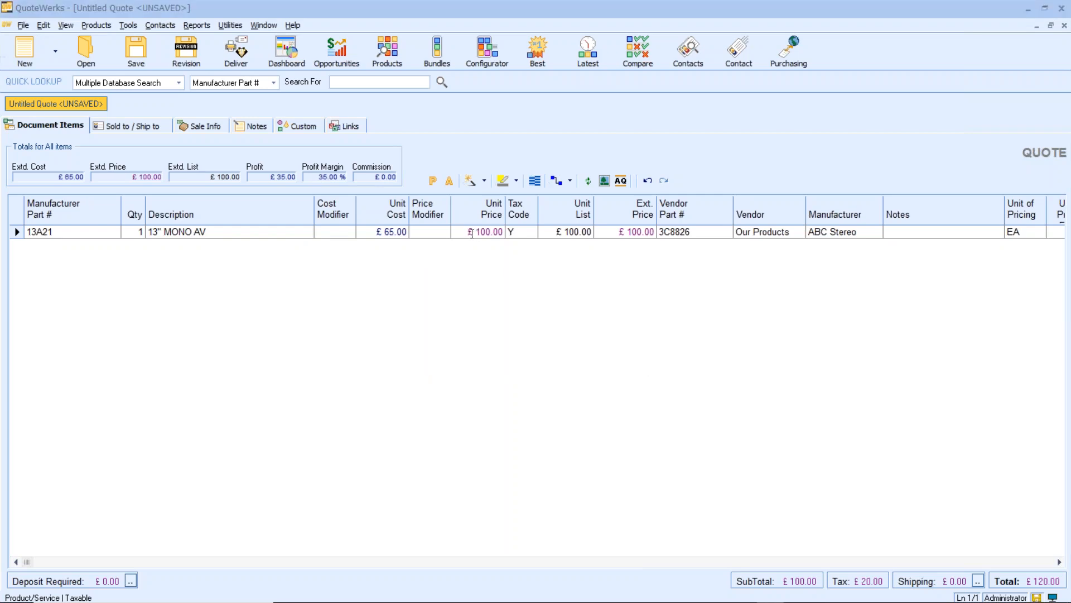
click(468, 233)
double_click(491, 233)
text(89)
click(282, 233)
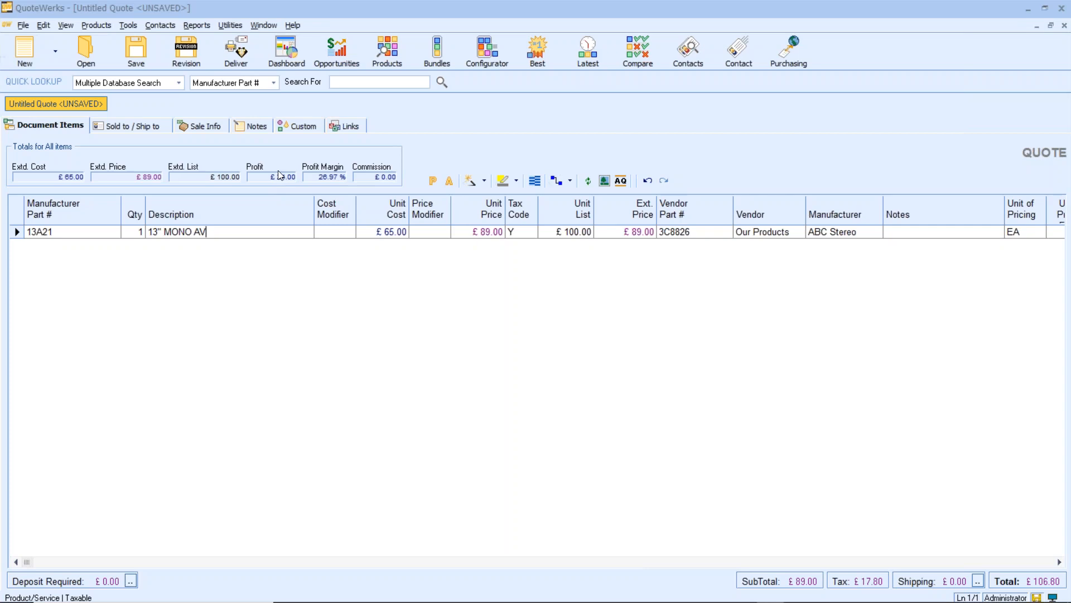
Set the unit price of the 13" MONO AV item back to £100
click(472, 231)
text(100)
click(250, 232)
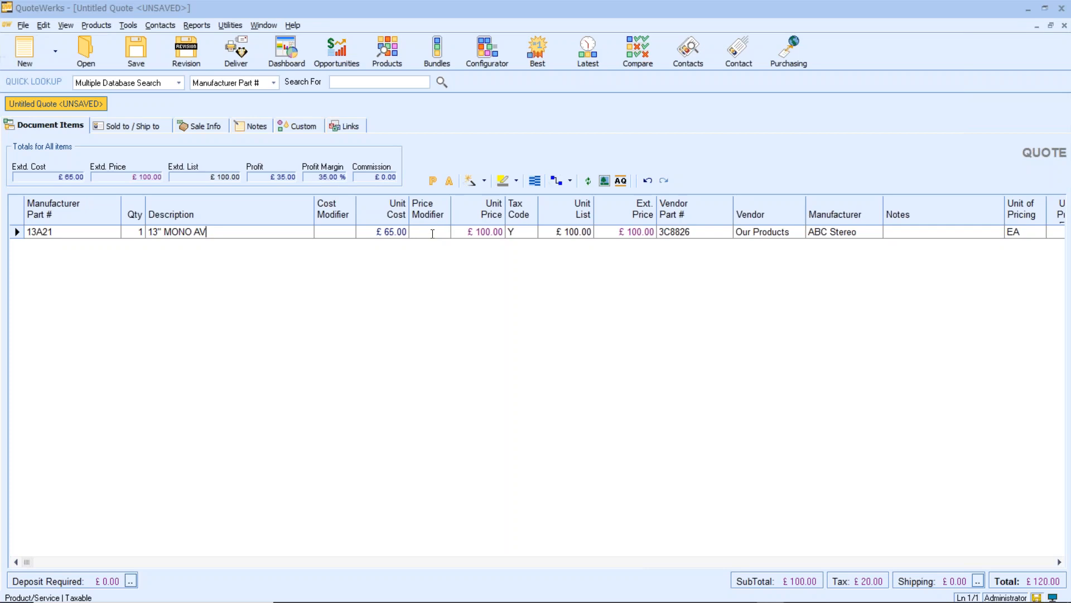
Apply the D20 (20% Discount) price modifier to the 13" MONO AV item
click(433, 234)
click(445, 231)
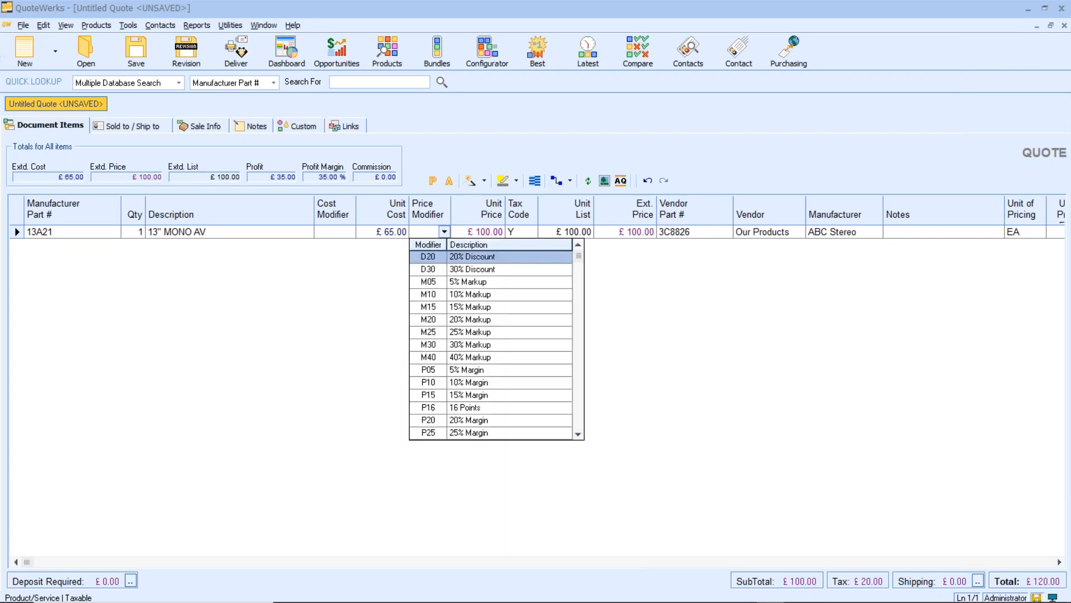
click(460, 259)
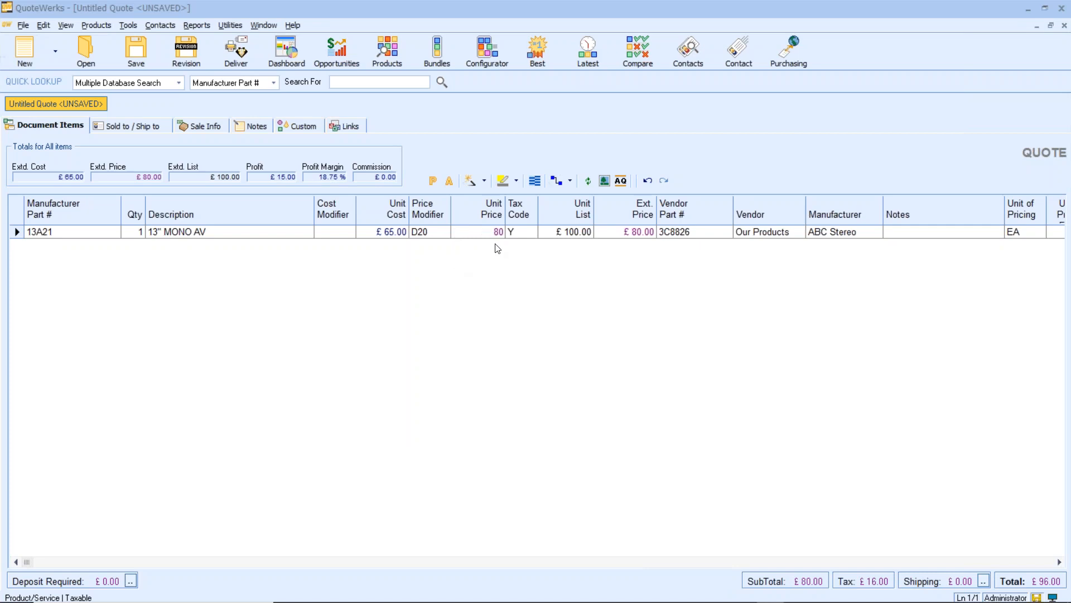
Clear the price modifier on the 13" MONO AV item and restore its unit price to £100
click(431, 233)
drag(434, 232, 407, 230)
key(BackSpace)
click(482, 232)
drag(482, 232, 504, 232)
text(100)
click(290, 231)
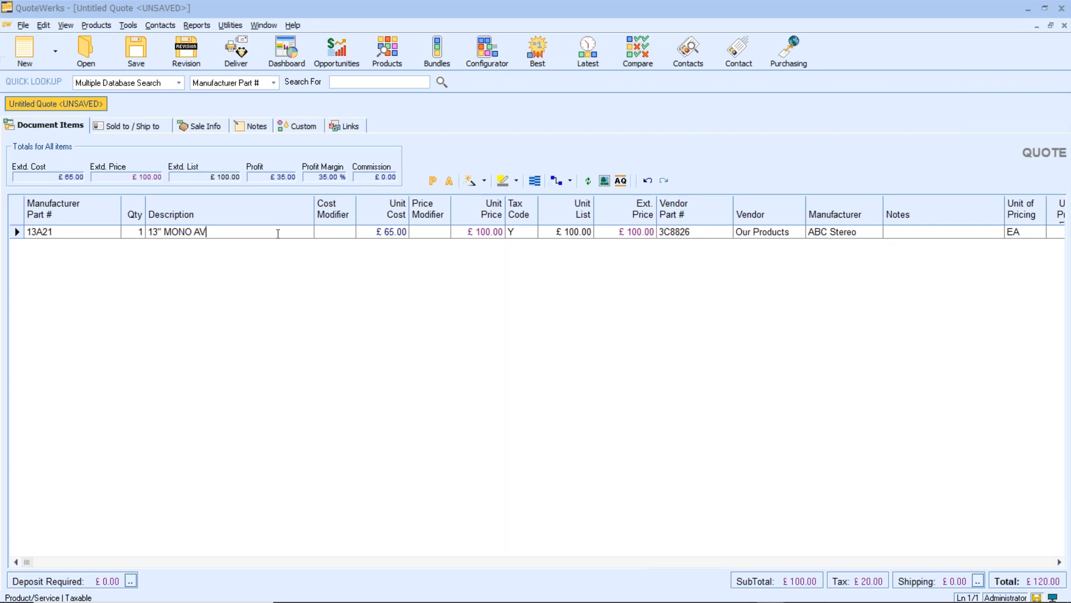
Add a taxable 25% discount line below the 13" MONO AV item
right_click(278, 233)
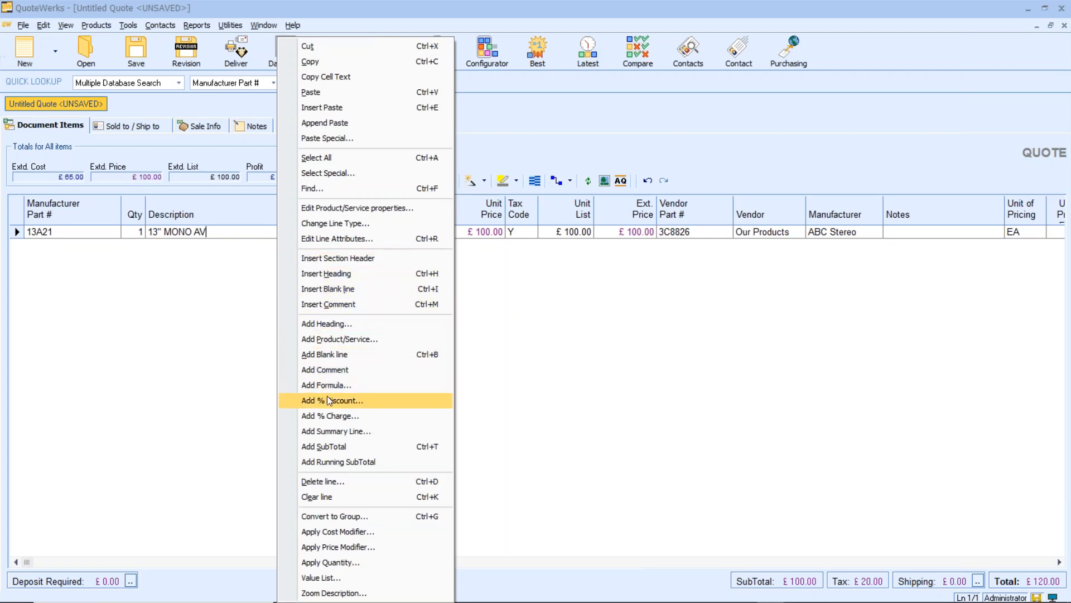
click(362, 401)
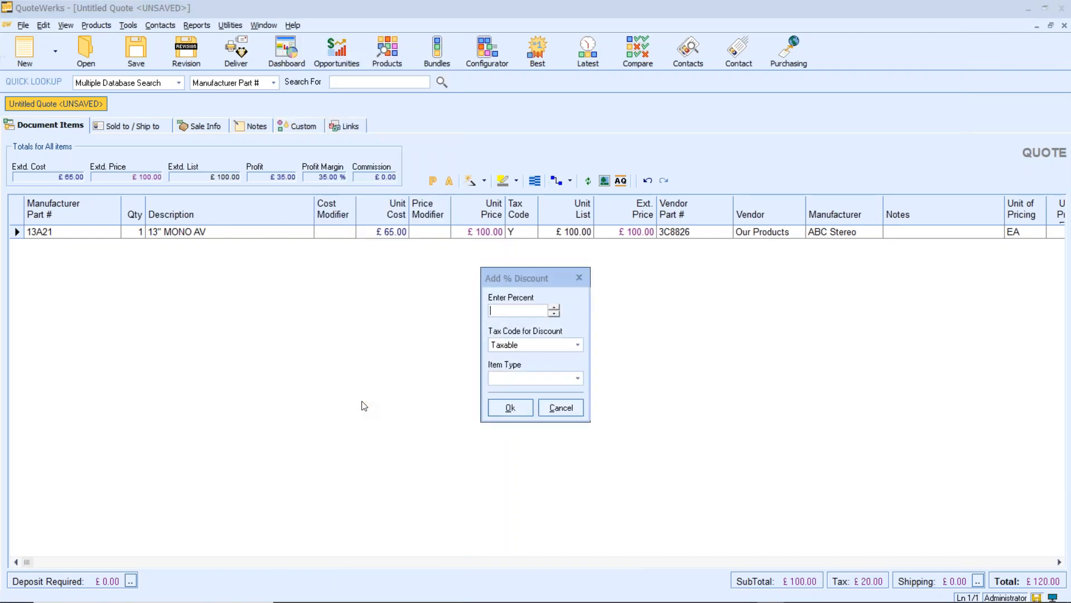
text(25)
click(515, 412)
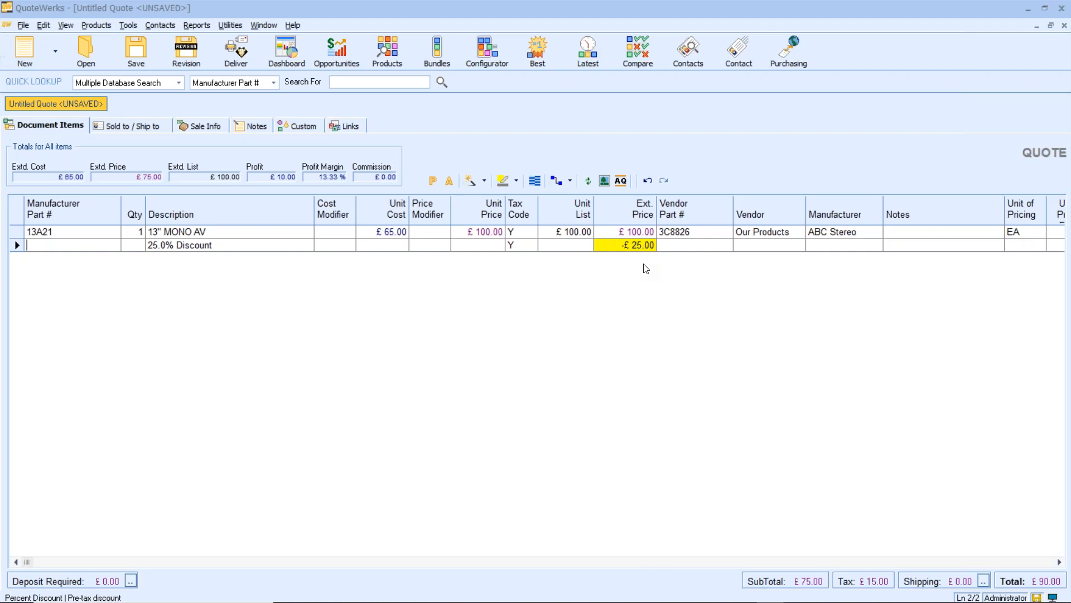
View the discount line's description in the Zoom editor and close it without changes
click(225, 246)
double_click(218, 246)
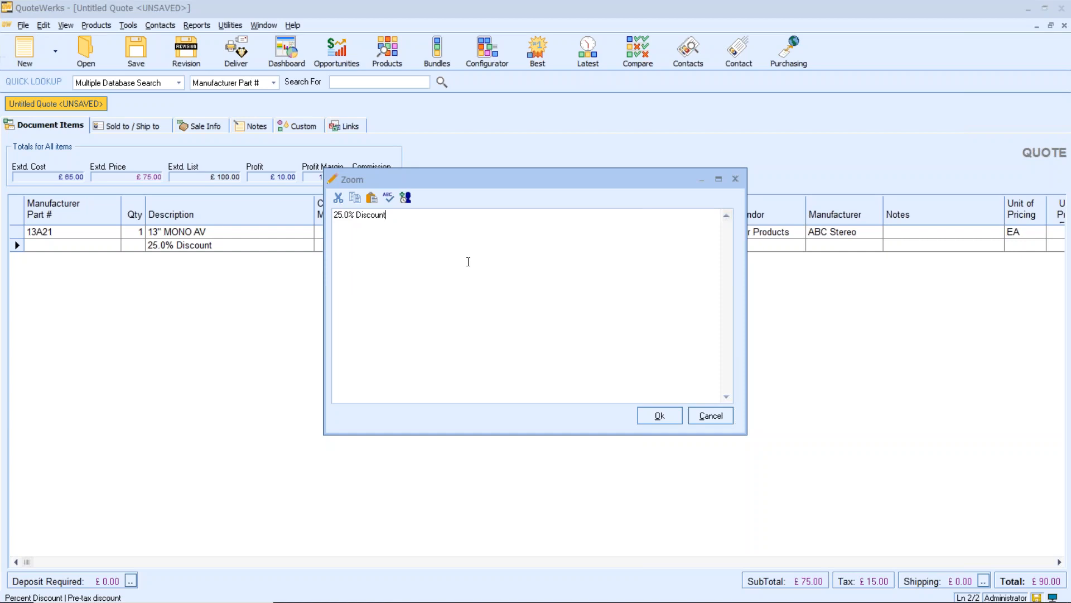
click(709, 416)
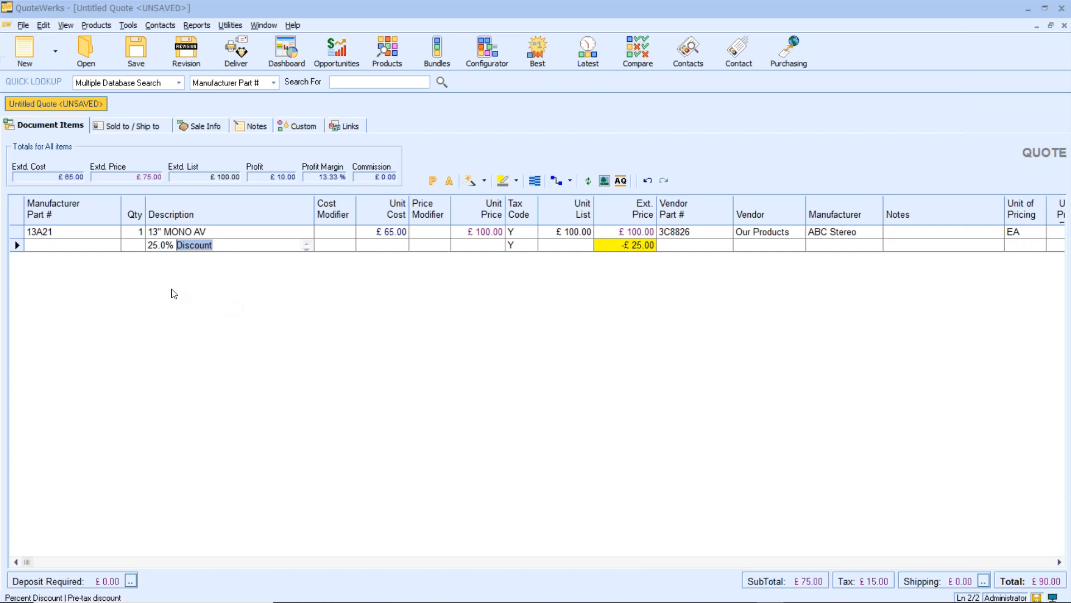
Delete the 25.0% Discount line from the quote and confirm the deletion
click(15, 244)
key(Delete)
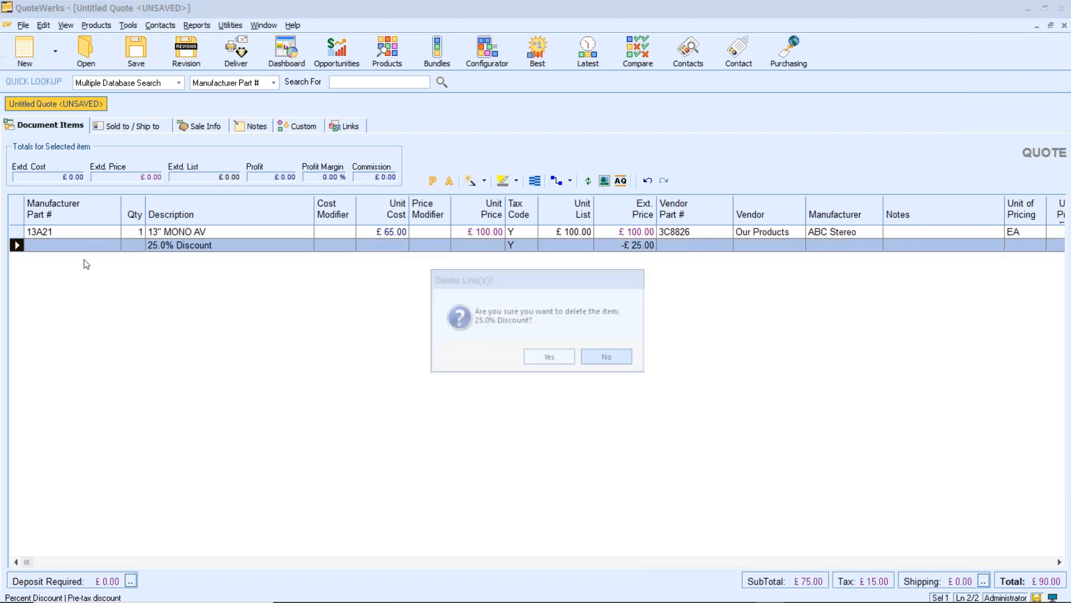
click(546, 357)
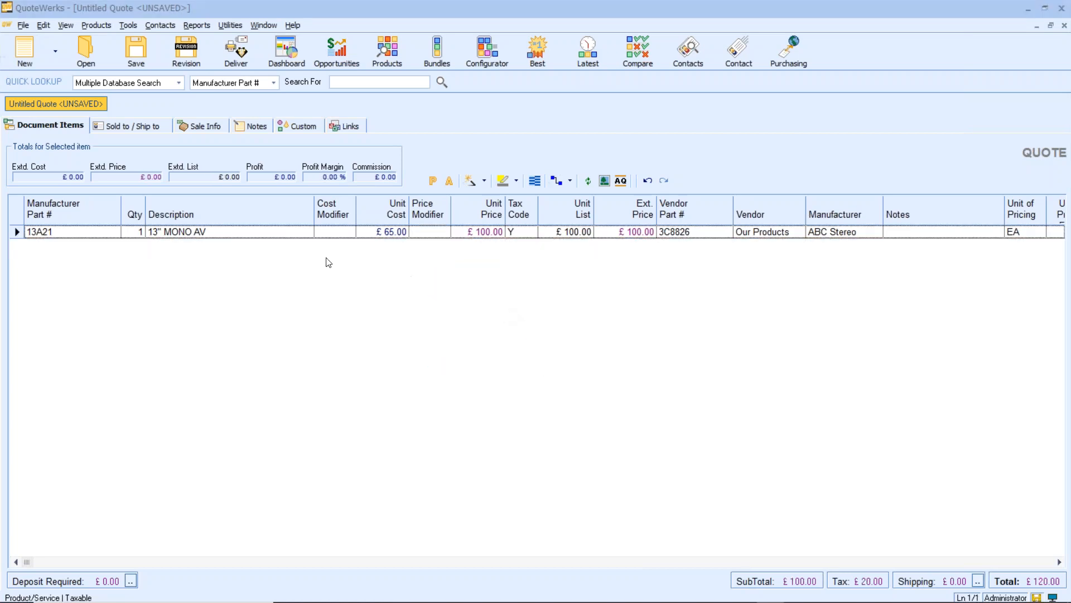
Add a blank line below the item, describe it as "Extra Discount" and set its unit price to -£15
click(288, 234)
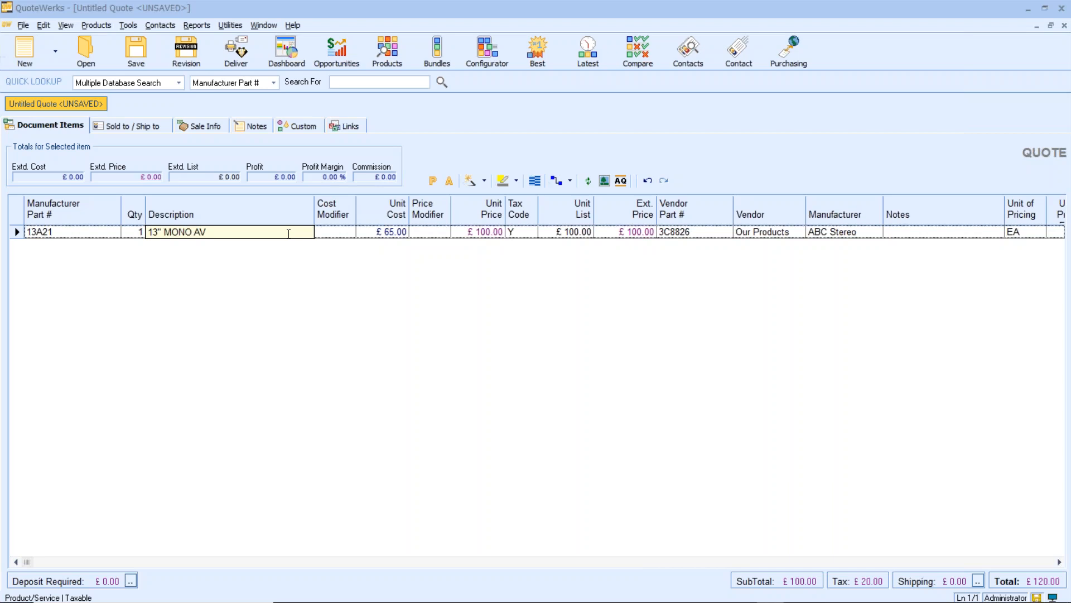
right_click(289, 233)
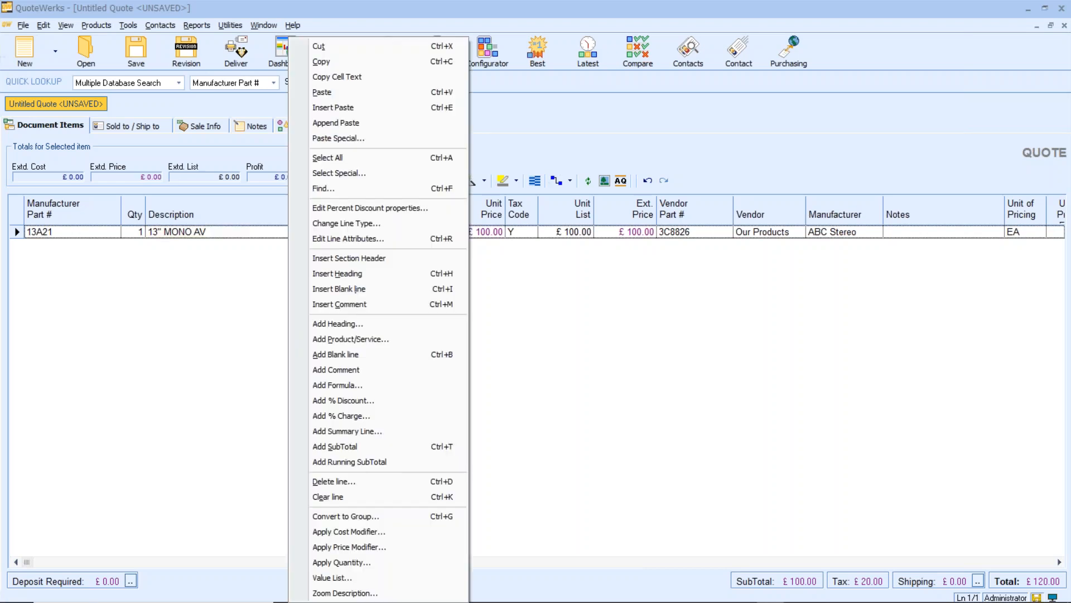
click(359, 359)
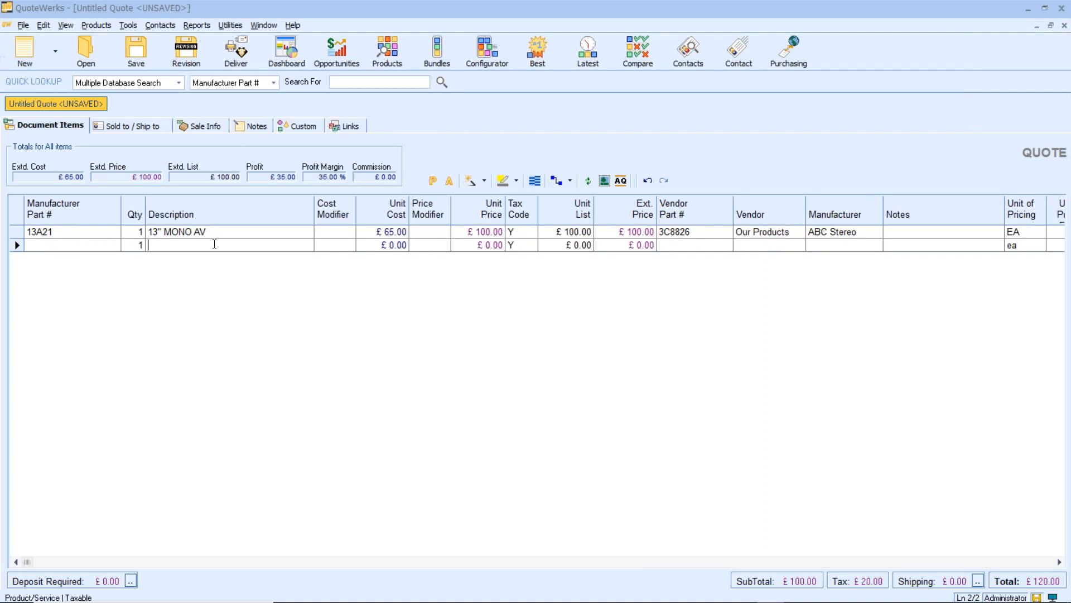
text(Extra Discount)
click(472, 245)
double_click(501, 245)
text(-15)
click(243, 244)
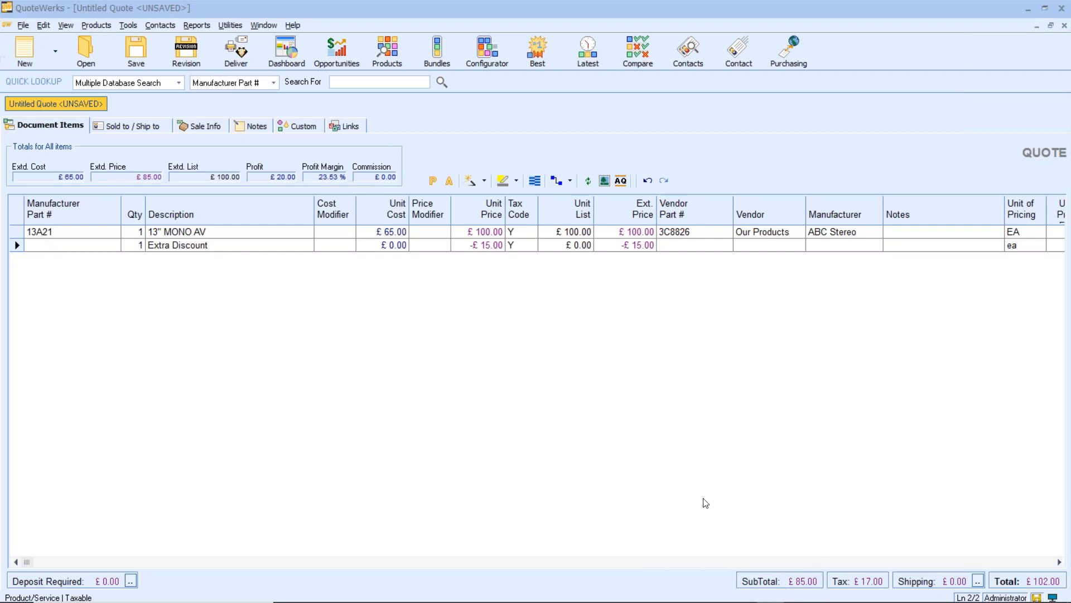
Delete the Extra Discount line from the quote and confirm the deletion
click(16, 244)
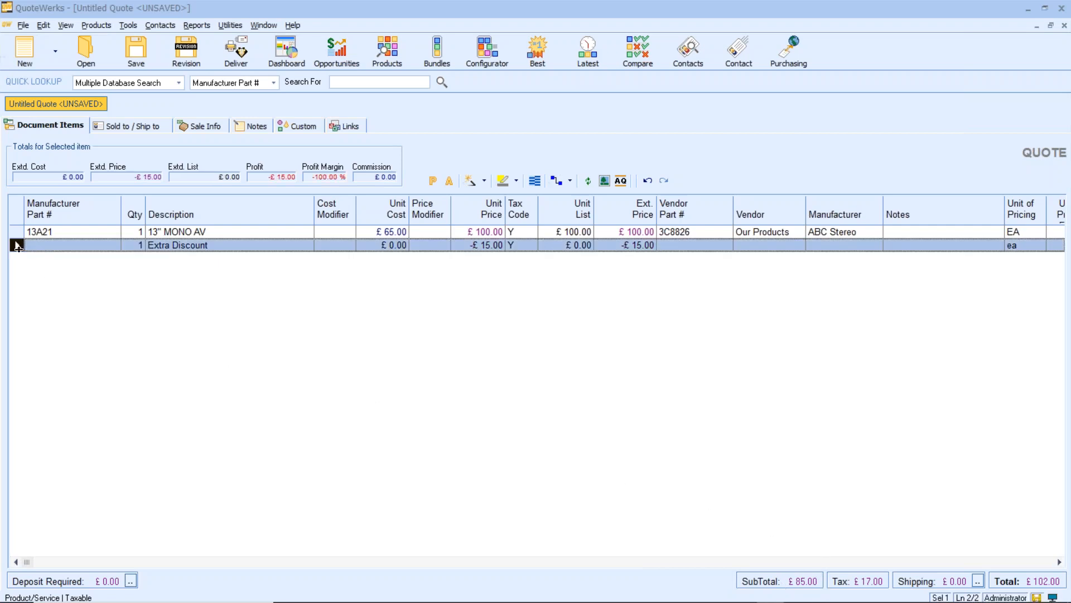
key(Delete)
click(539, 357)
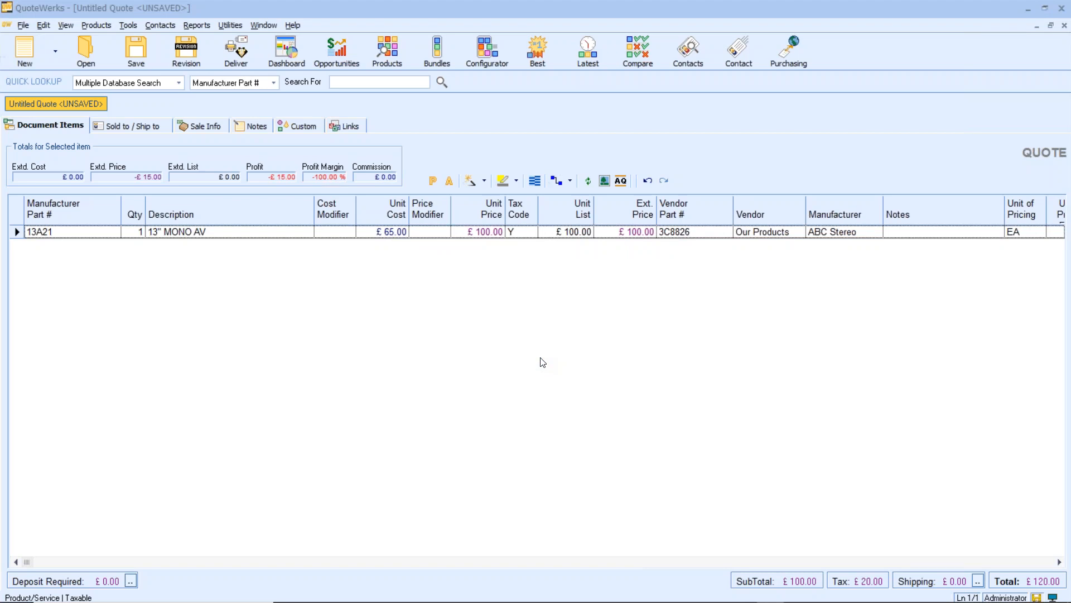
Set up a formula line for -20% of the ExtendedPrice where ManufacturerPartNumber equals 13A21, and cancel it
click(300, 235)
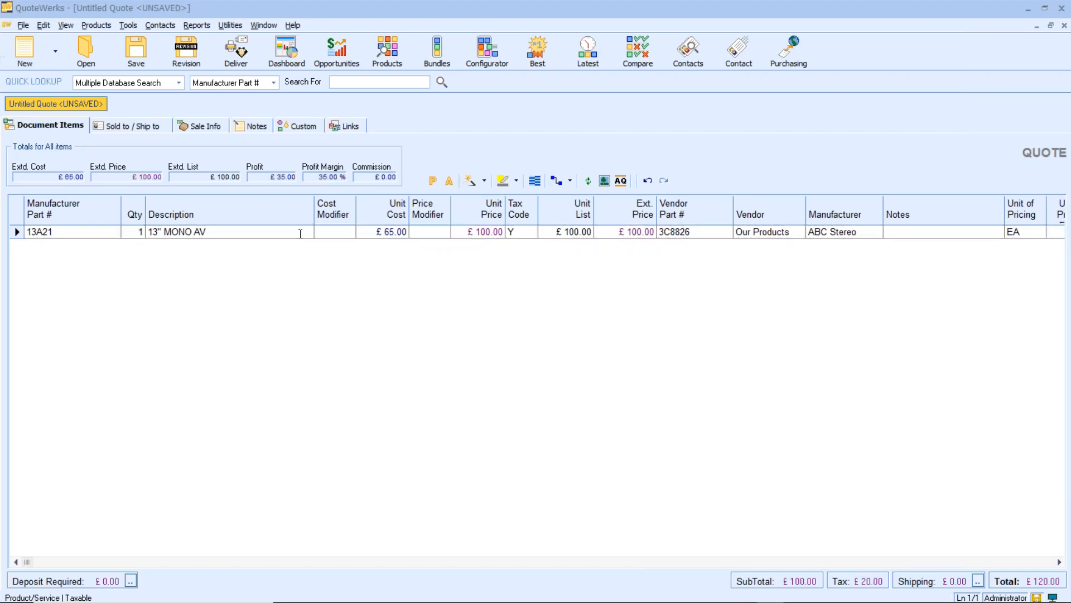
right_click(300, 235)
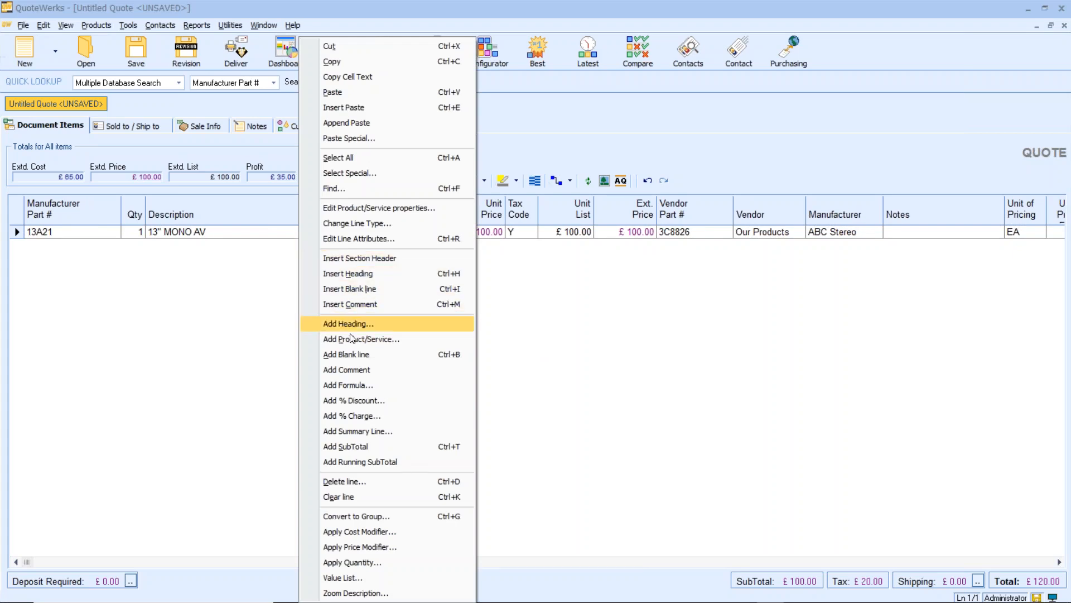
click(380, 387)
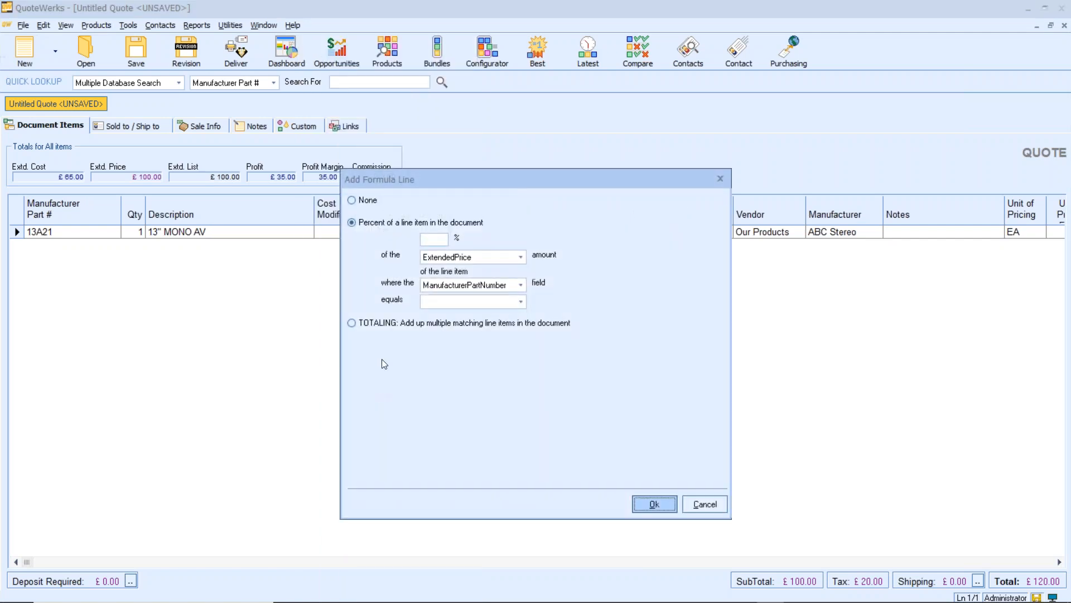
click(426, 240)
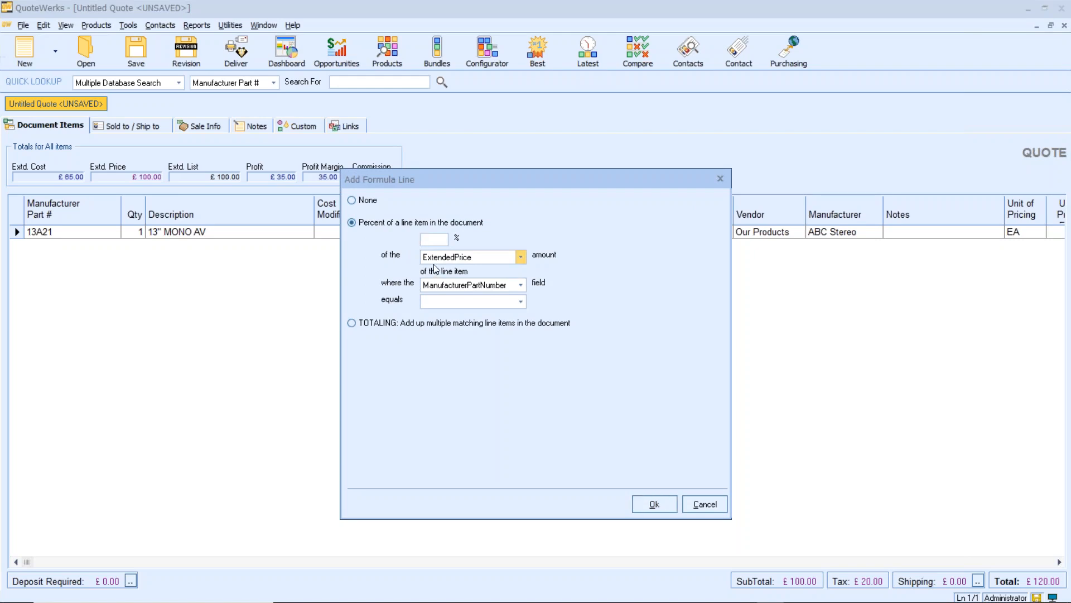
text(-20)
click(521, 302)
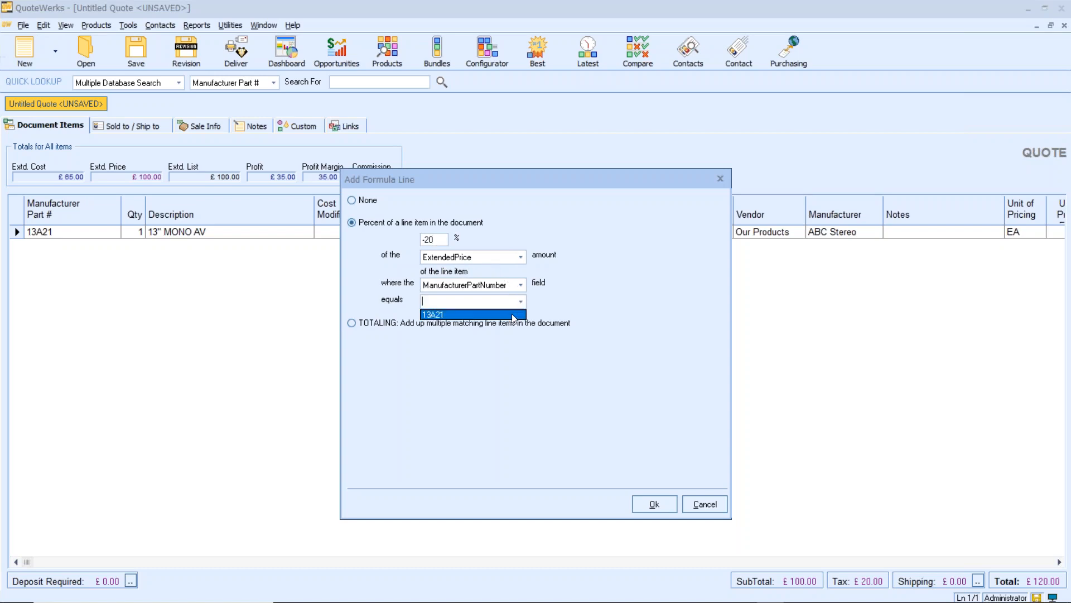
click(513, 315)
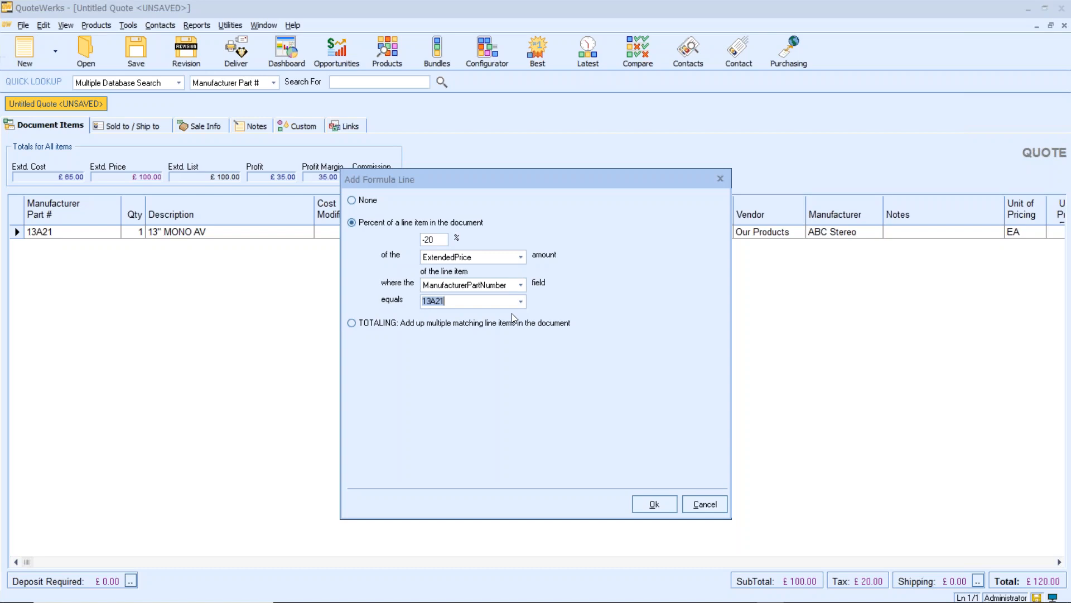
click(706, 504)
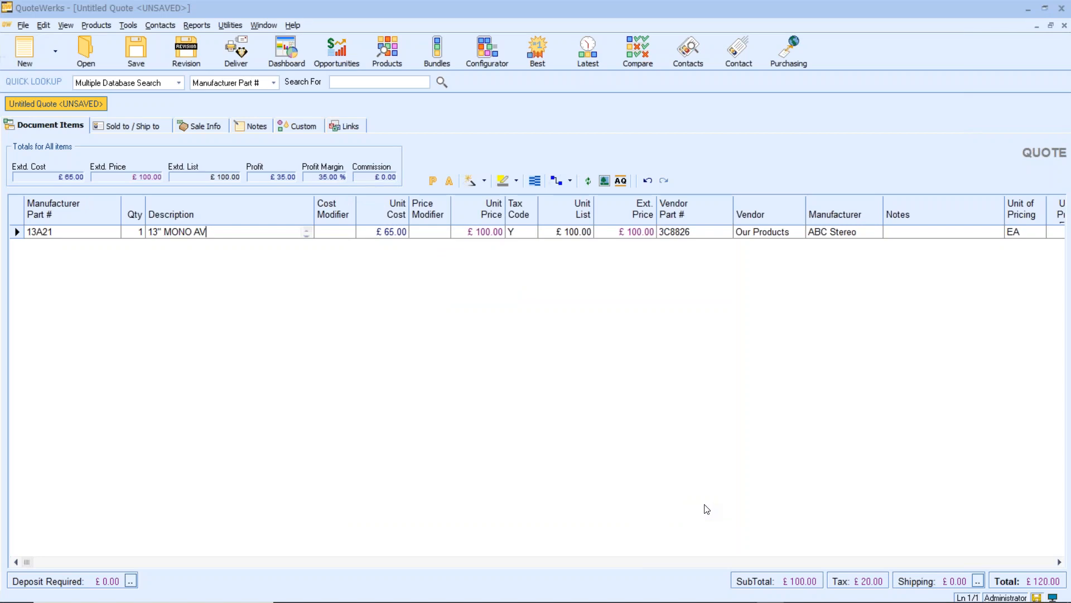
Reduce the 13" MONO AV item's unit price by 14% by entering -14% as its price
click(469, 231)
drag(490, 231, 504, 232)
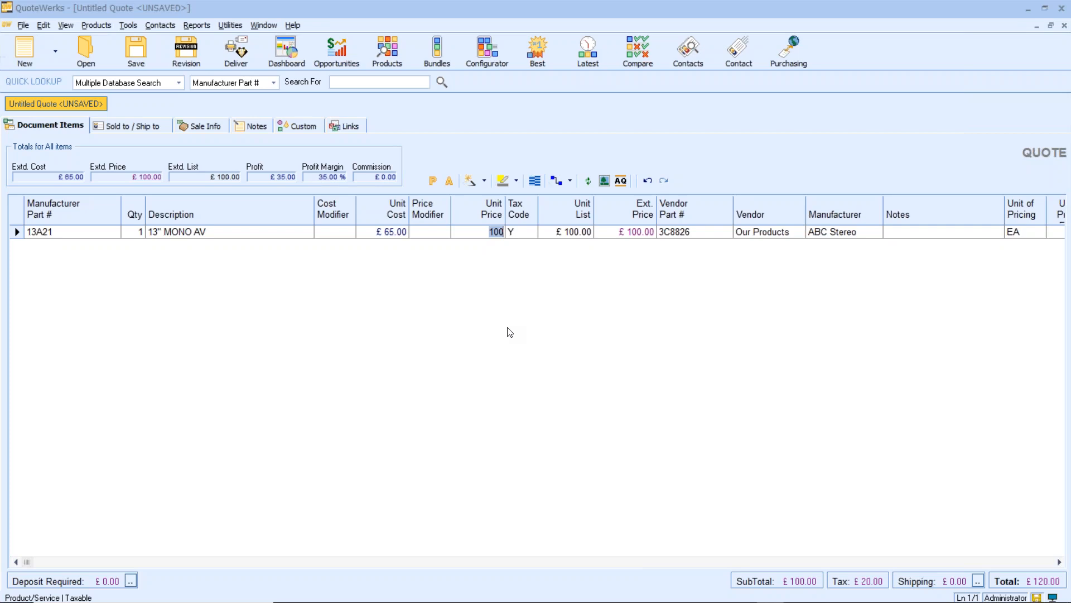
key(BackSpace)
text(-14%)
key(Return)
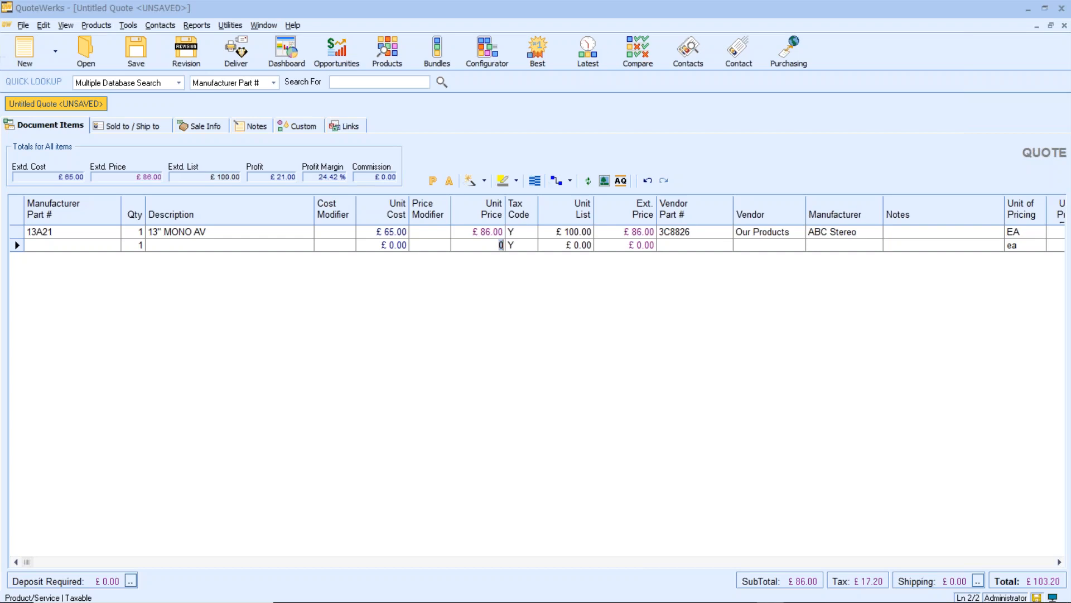
Switch to the PowerPoint slide show and show the Question Time slide
key(alt+Tab)
key(alt+Tab)
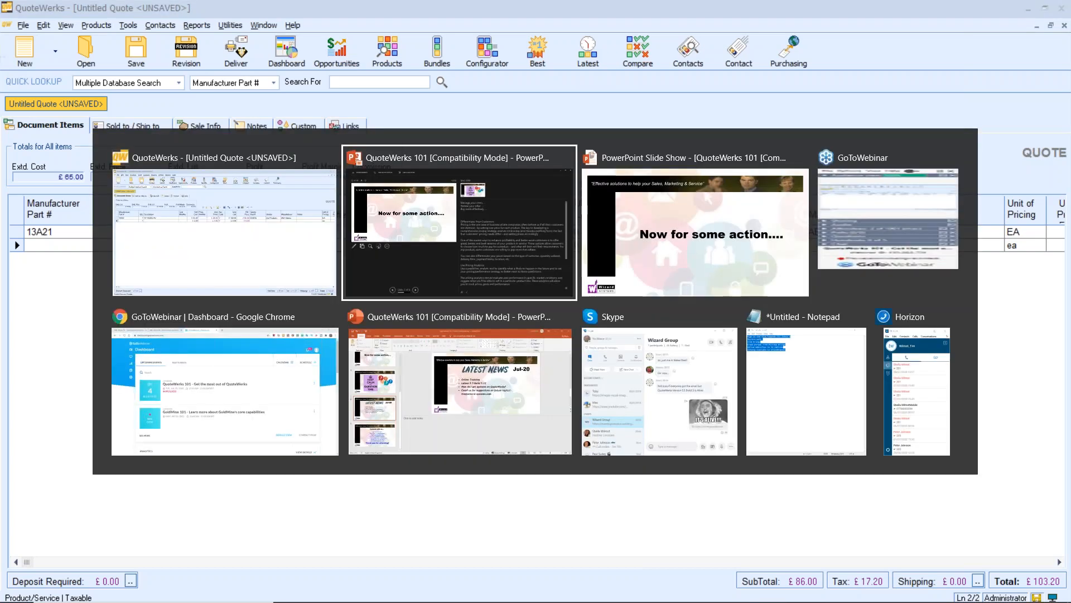
key(Right)
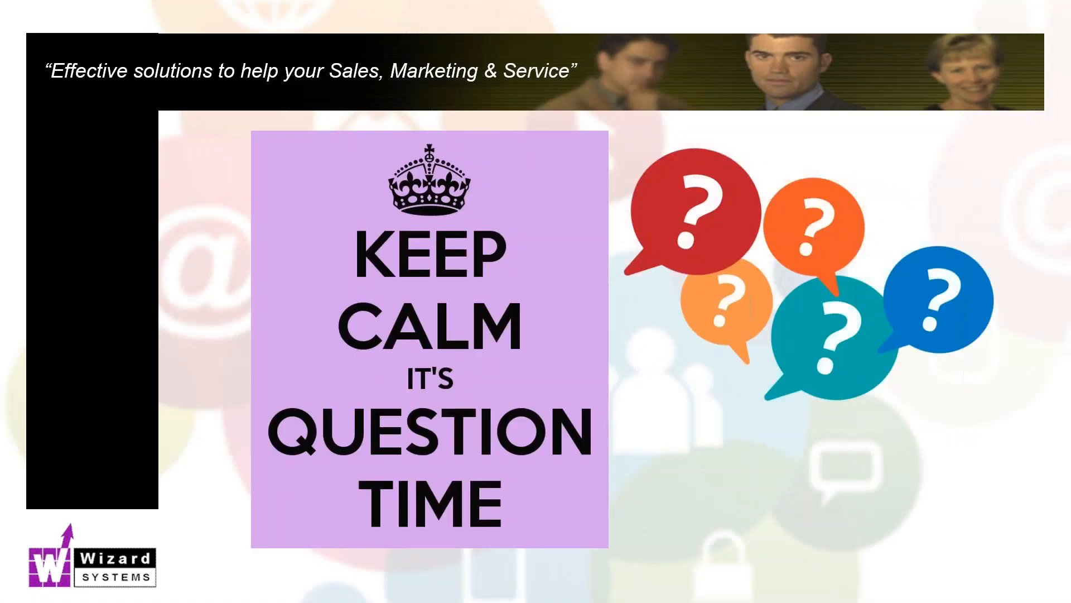